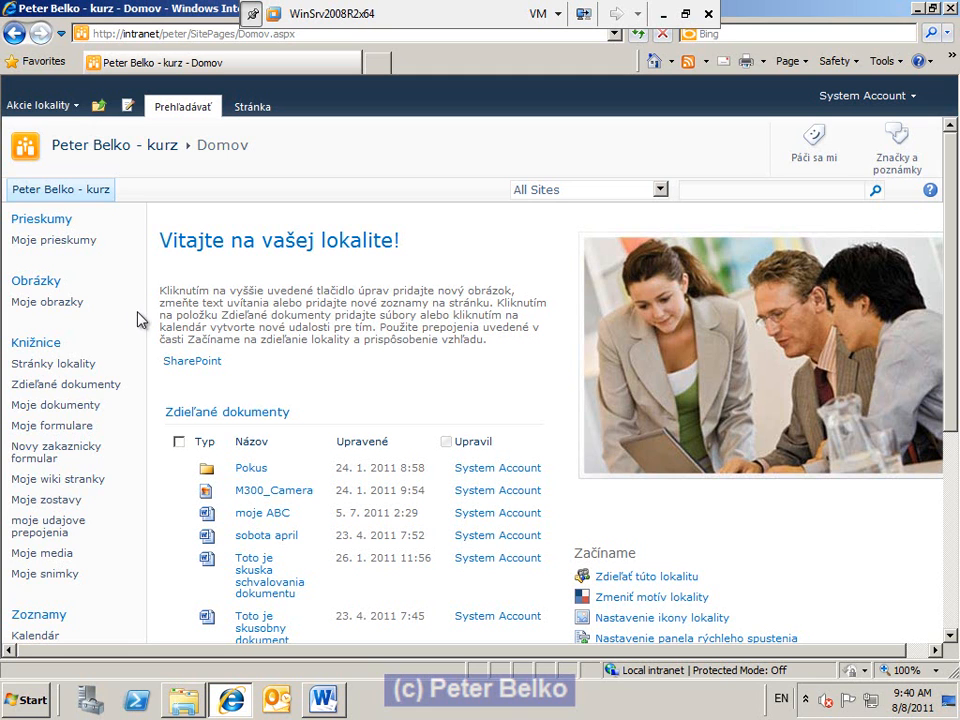
Start a new document library named with the author's surname followed by "blog", and enter the description "Blogové súbory"
click(55, 112)
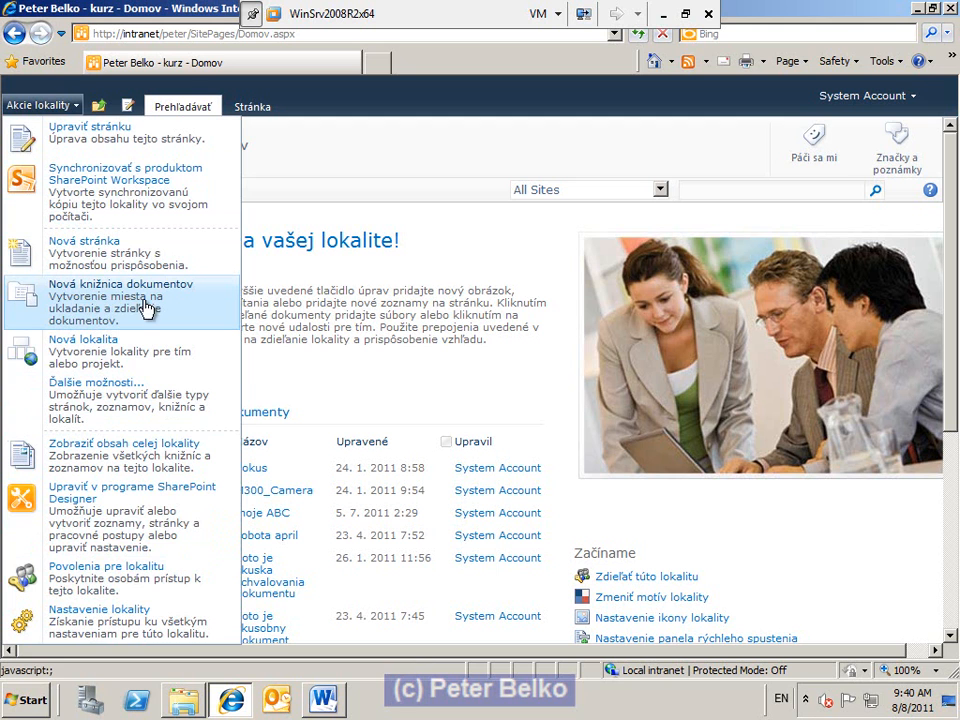
click(88, 298)
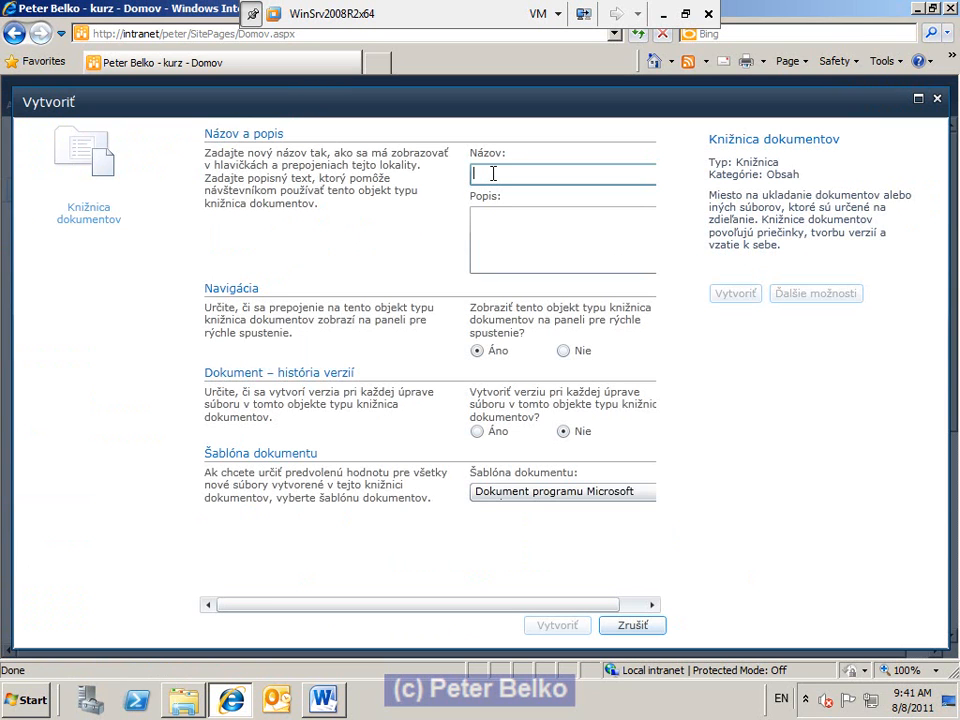
text(Be)
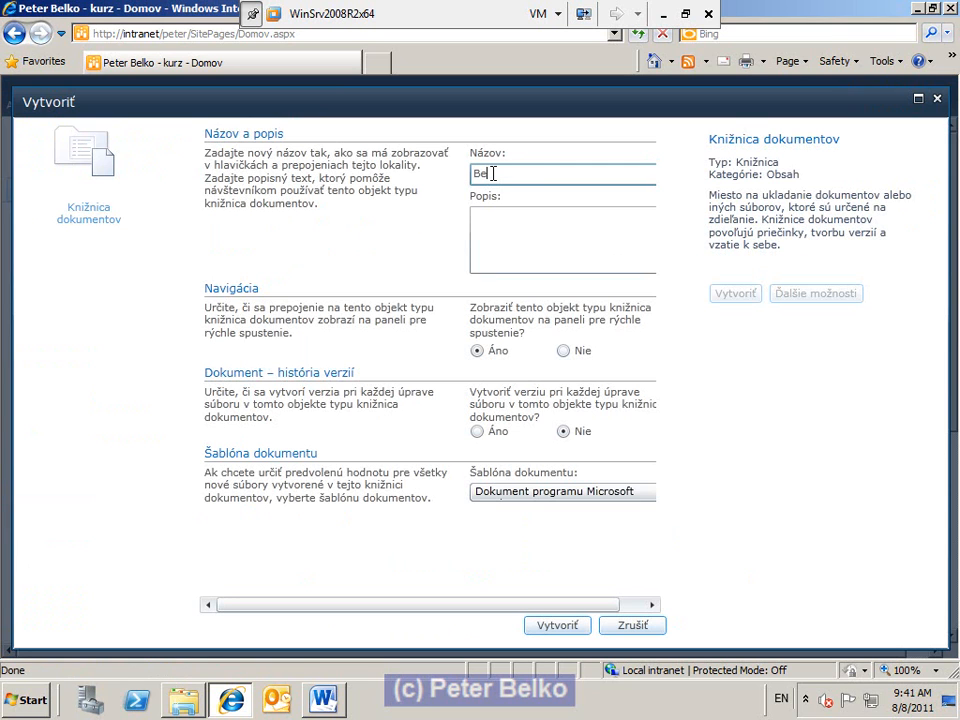
text(lko blog)
key(Tab)
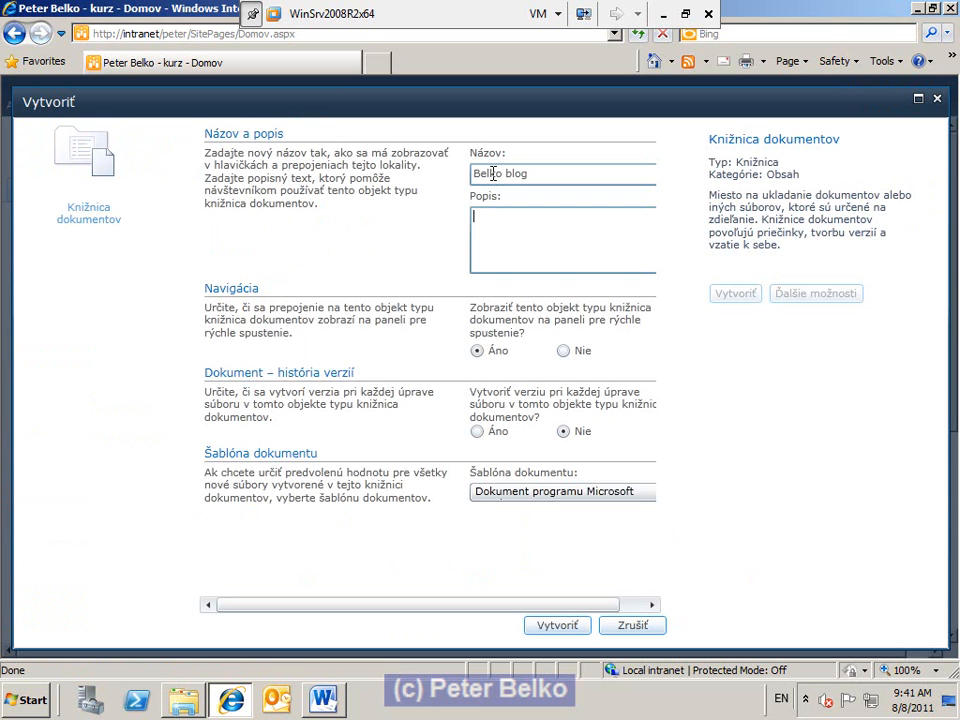
text(Blogov0 s[borz)
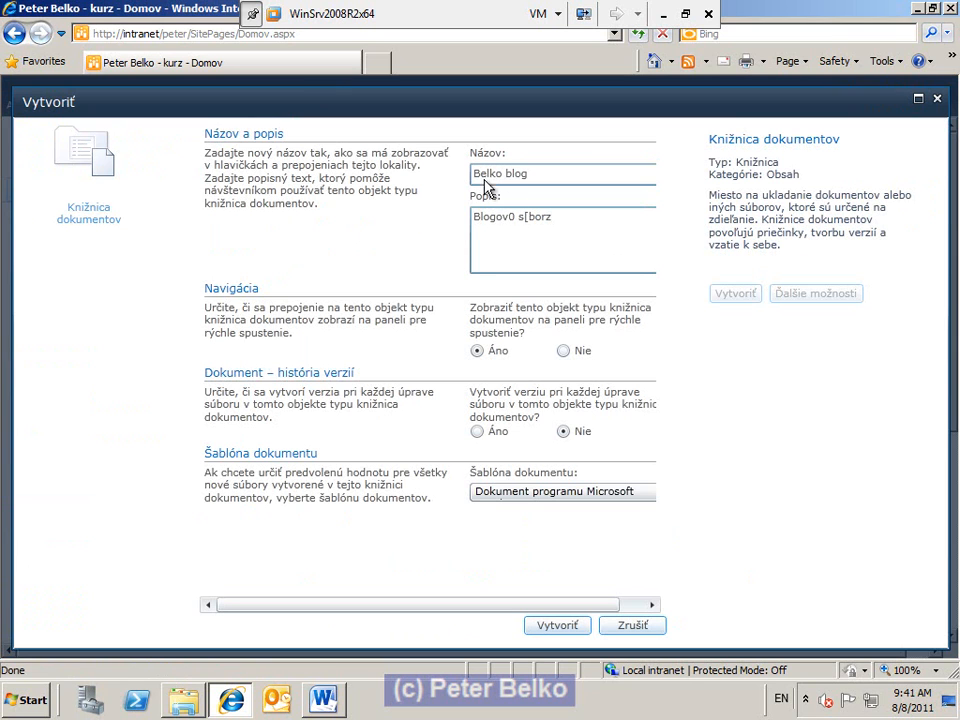
key(alt+shift)
key(ctrl+a)
text(Blogové súbory)
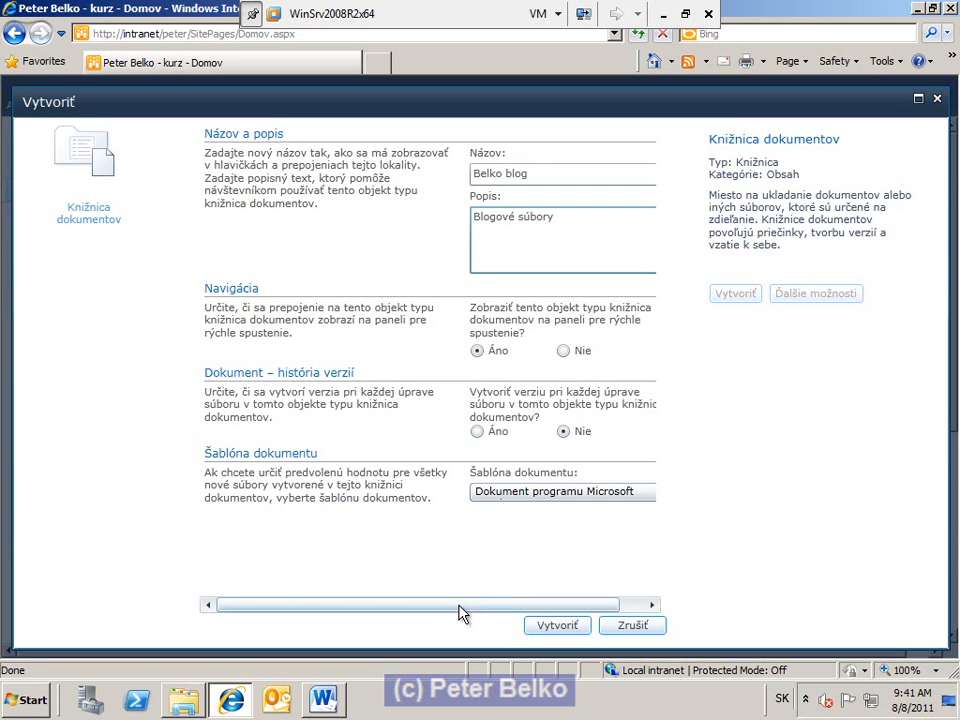
Choose the Microsoft Word document (Dokument programu Microsoft Word) as the library's template and create the library
drag(452, 606, 488, 606)
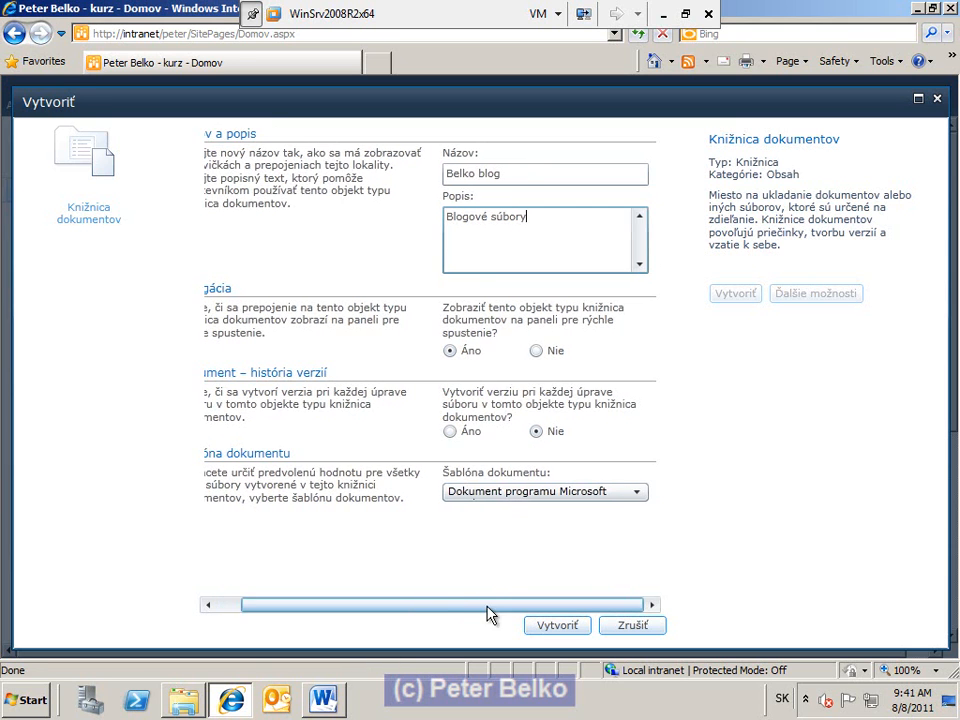
click(636, 494)
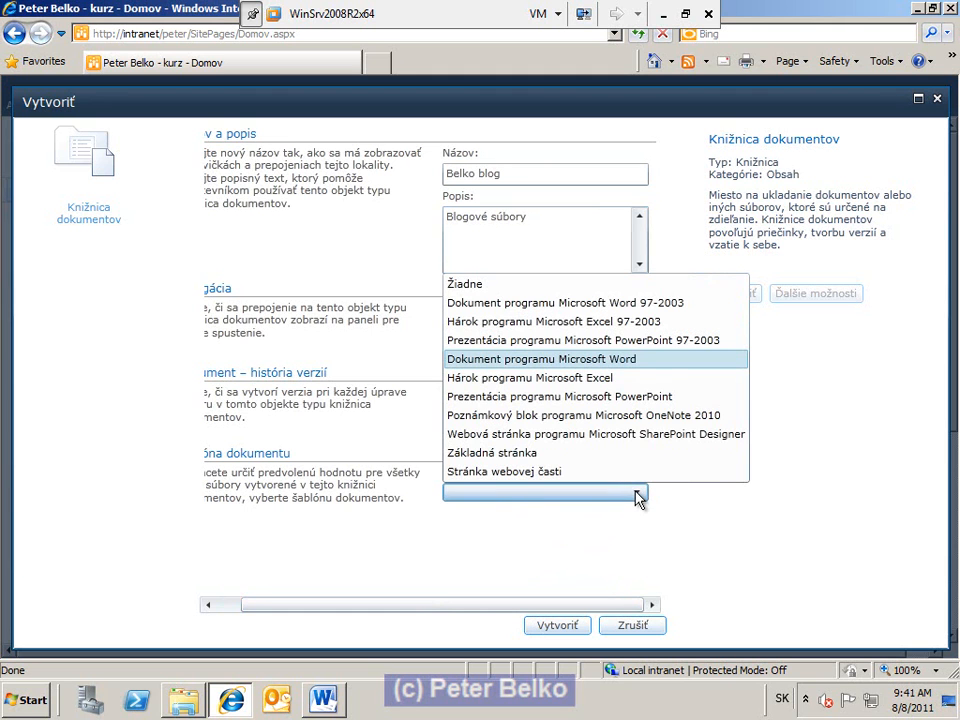
click(622, 360)
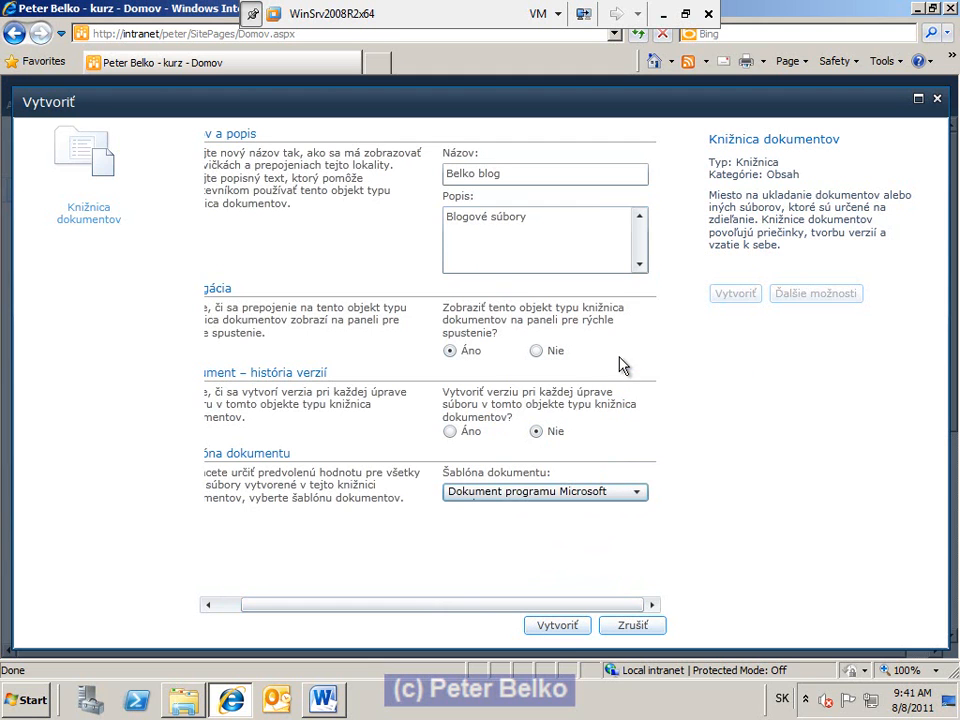
click(558, 627)
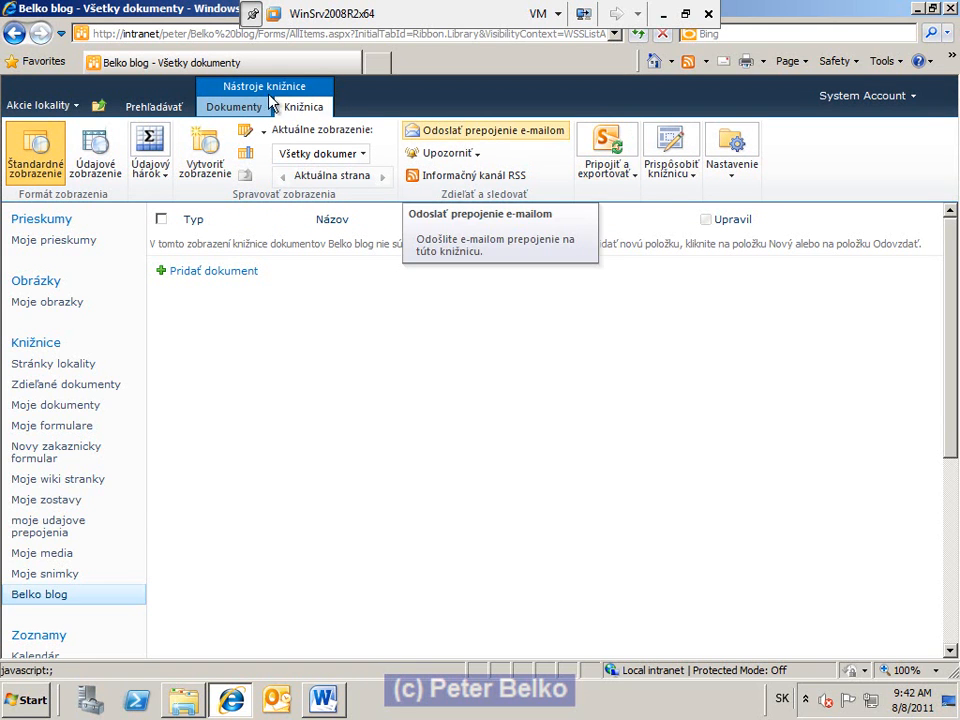
Create a folder in the new blog library, named with the author's first name in lowercase
click(233, 108)
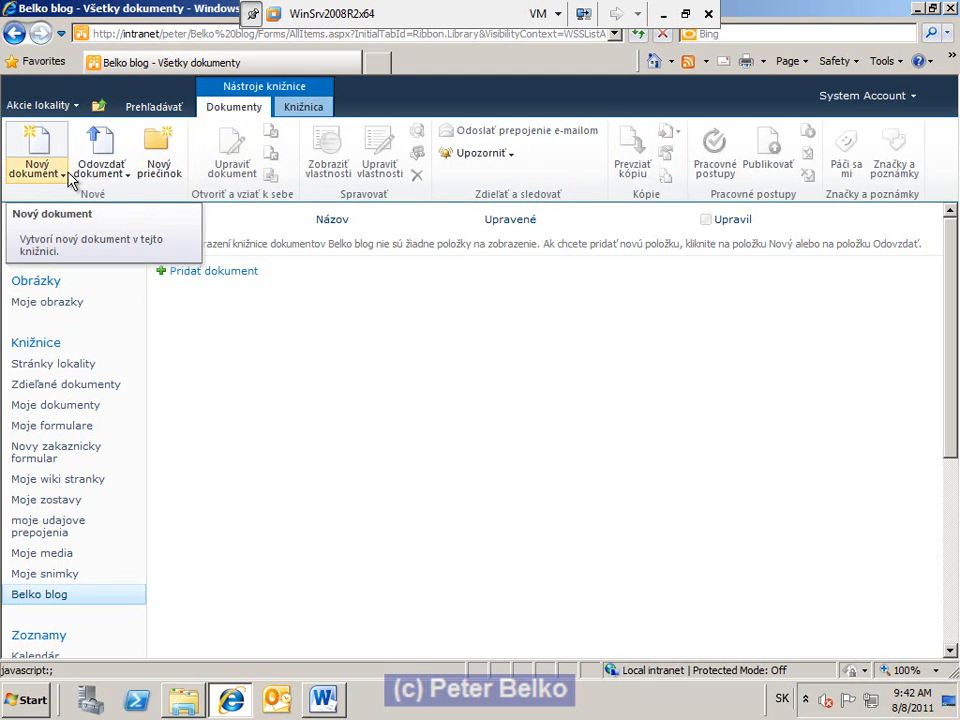
click(160, 163)
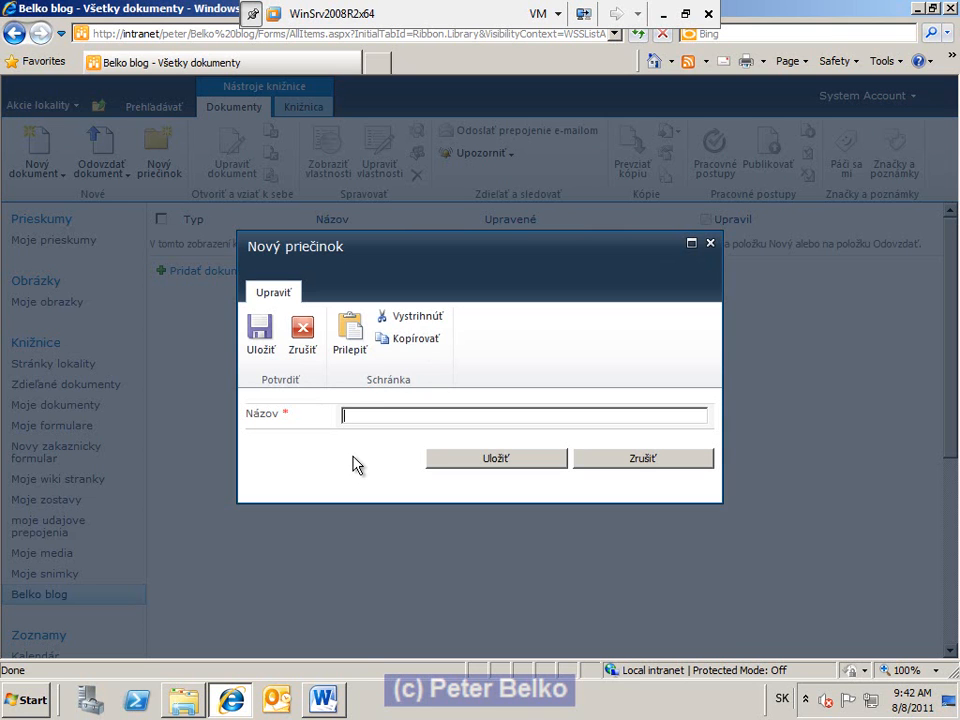
text(peter)
click(485, 460)
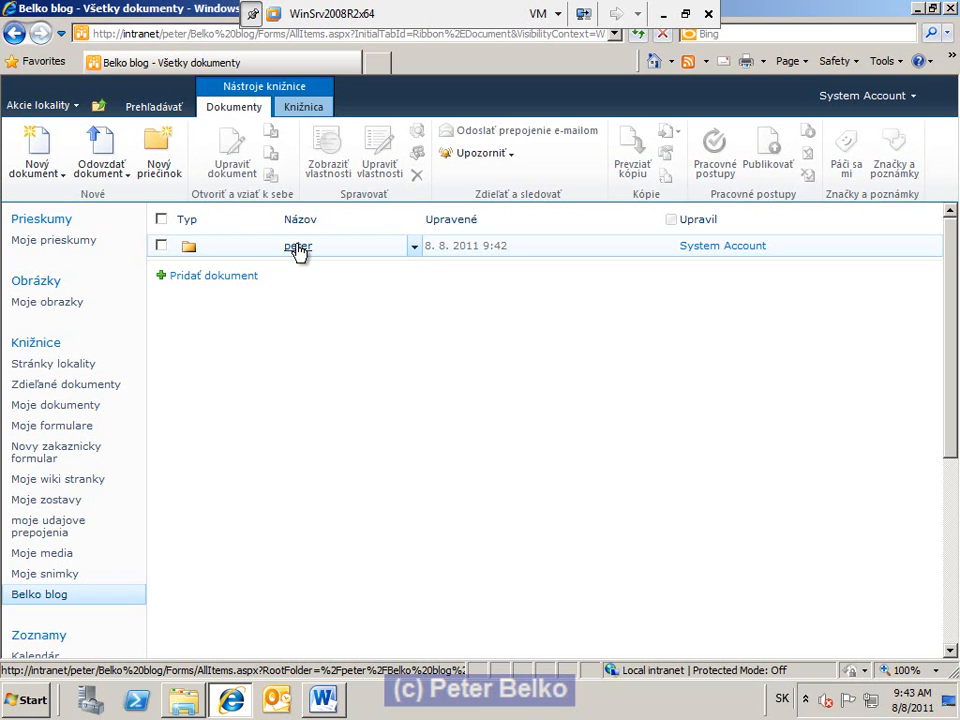
click(414, 247)
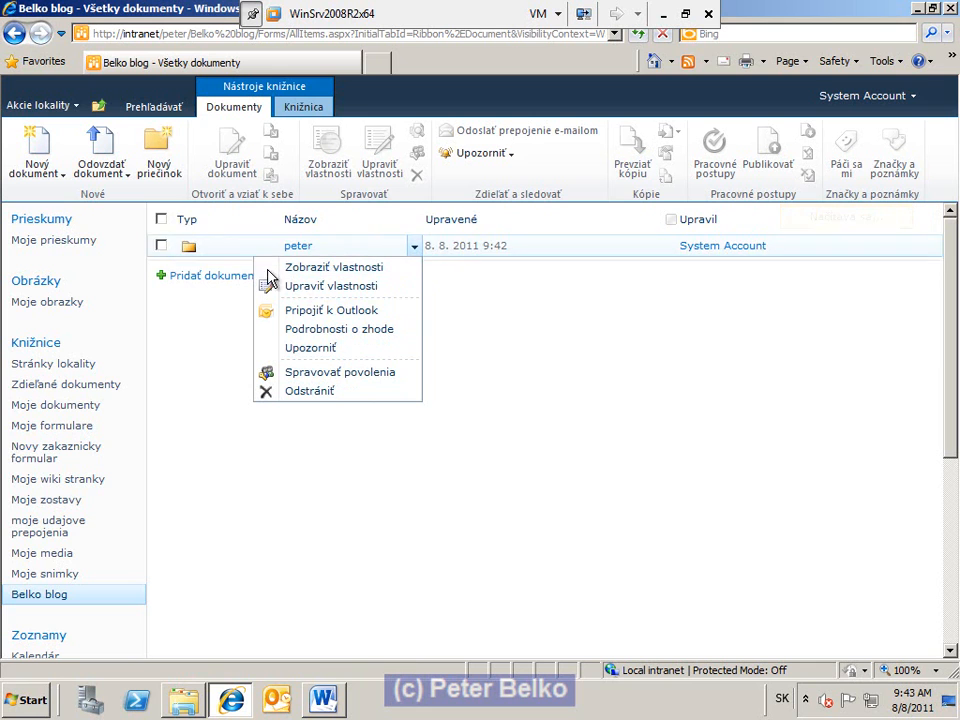
click(504, 321)
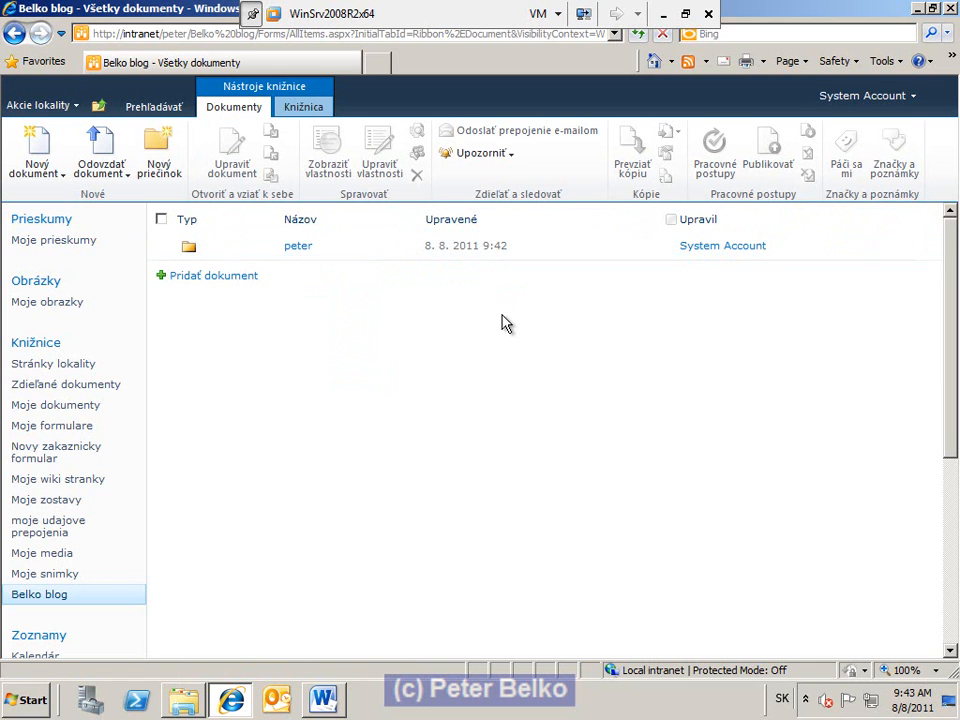
click(122, 176)
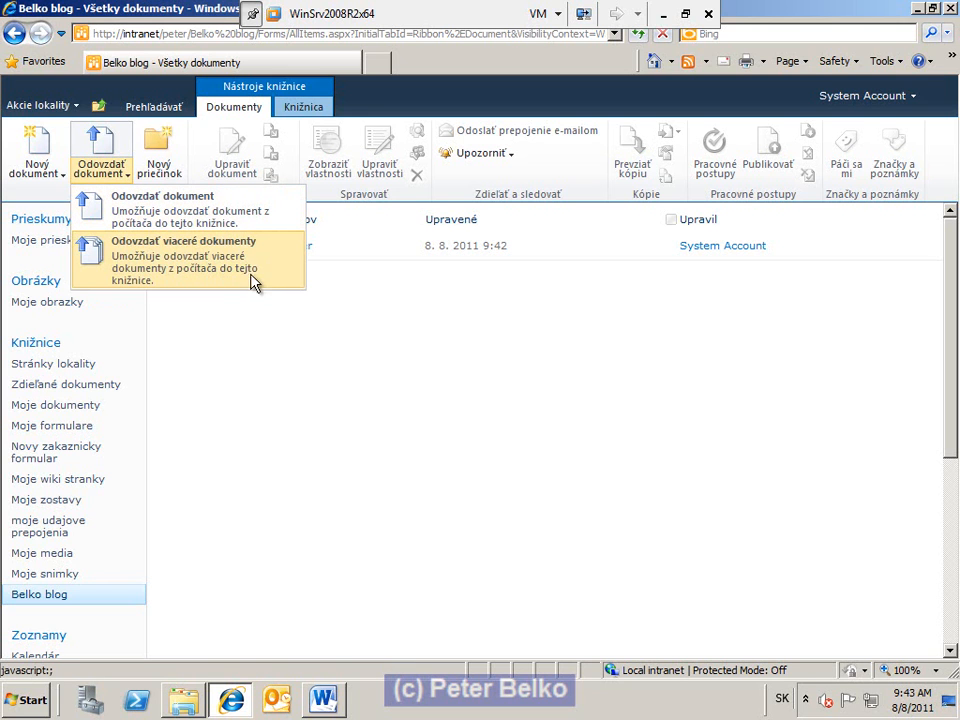
click(166, 207)
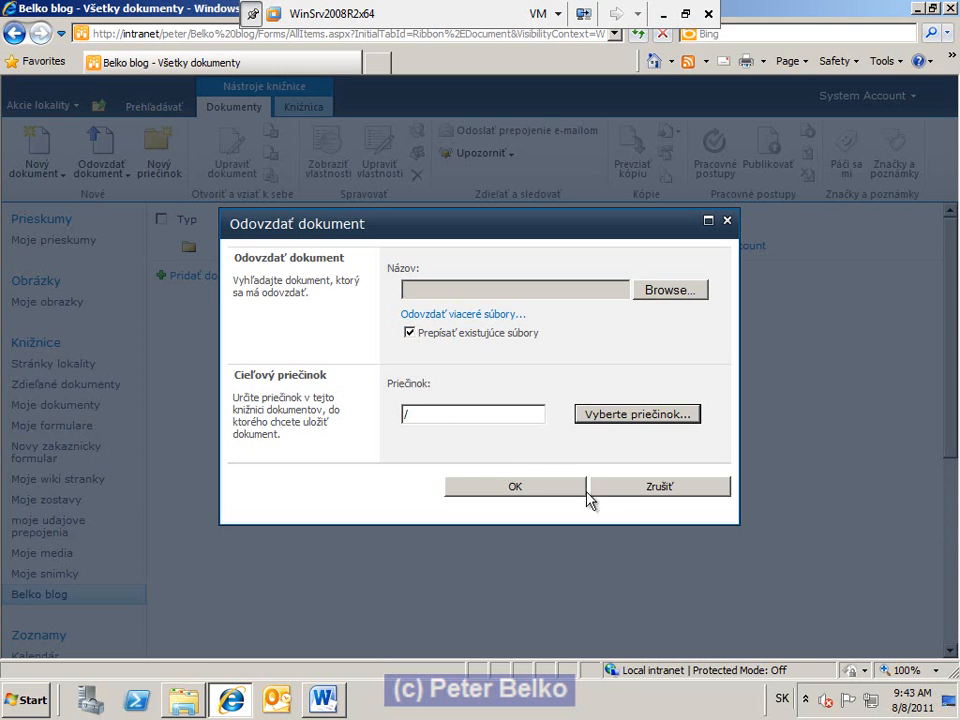
click(632, 488)
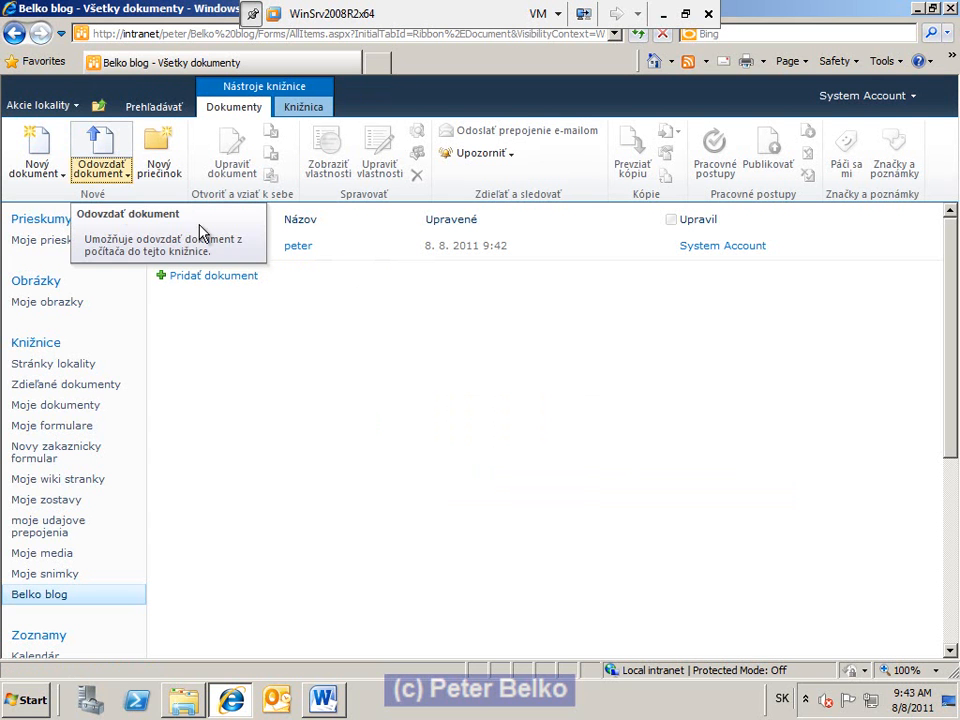
Create a new Word document from the library's template and write "Blog.sme.sk" with "pb" on the line below
click(49, 175)
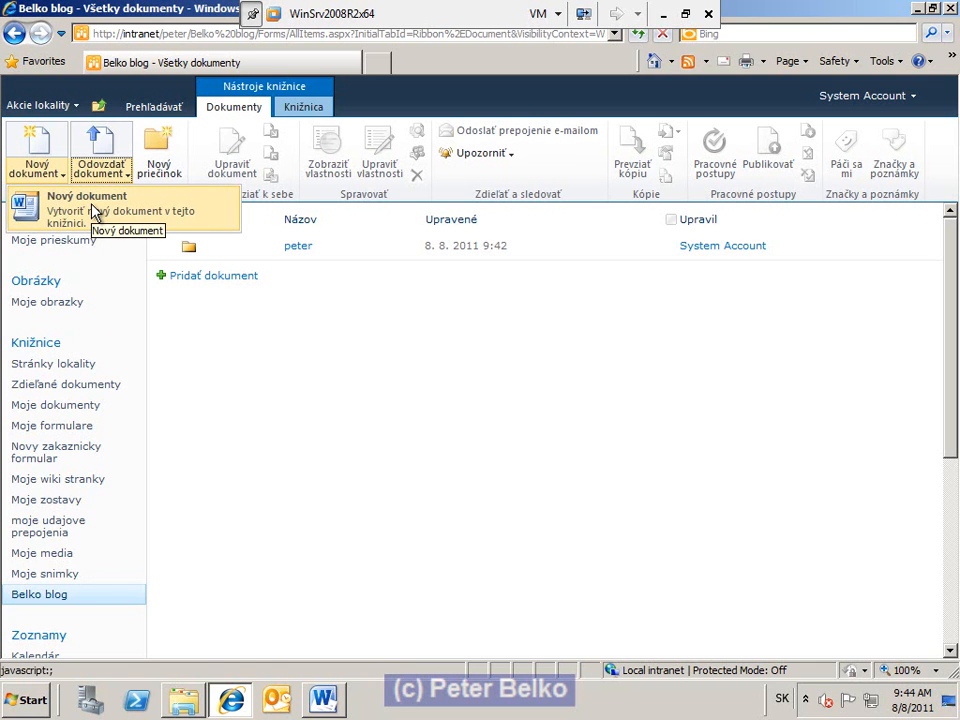
click(96, 214)
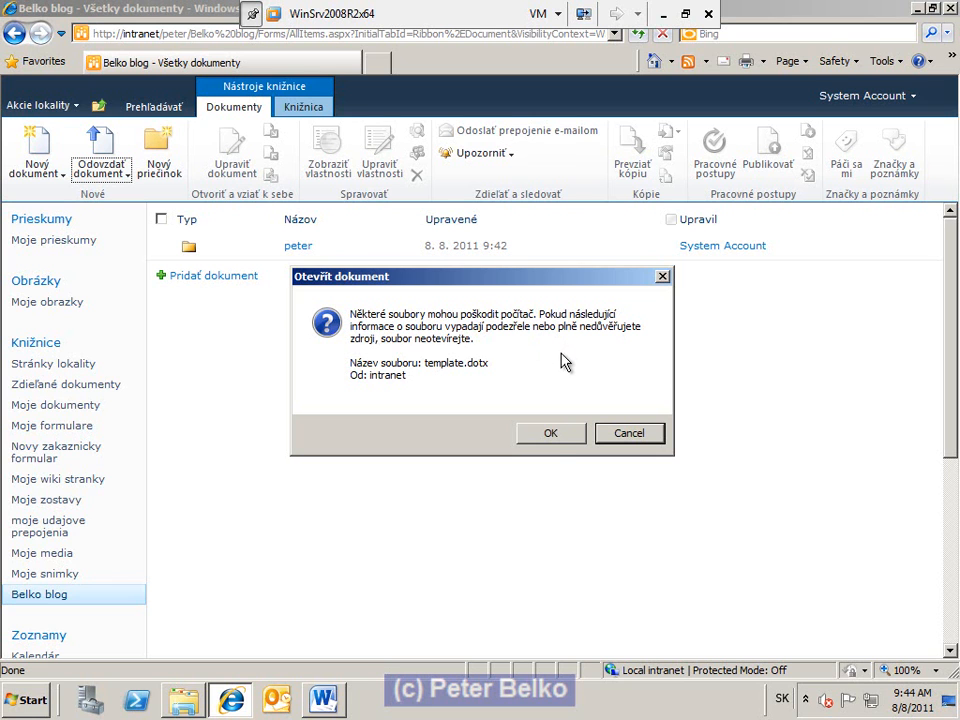
click(551, 437)
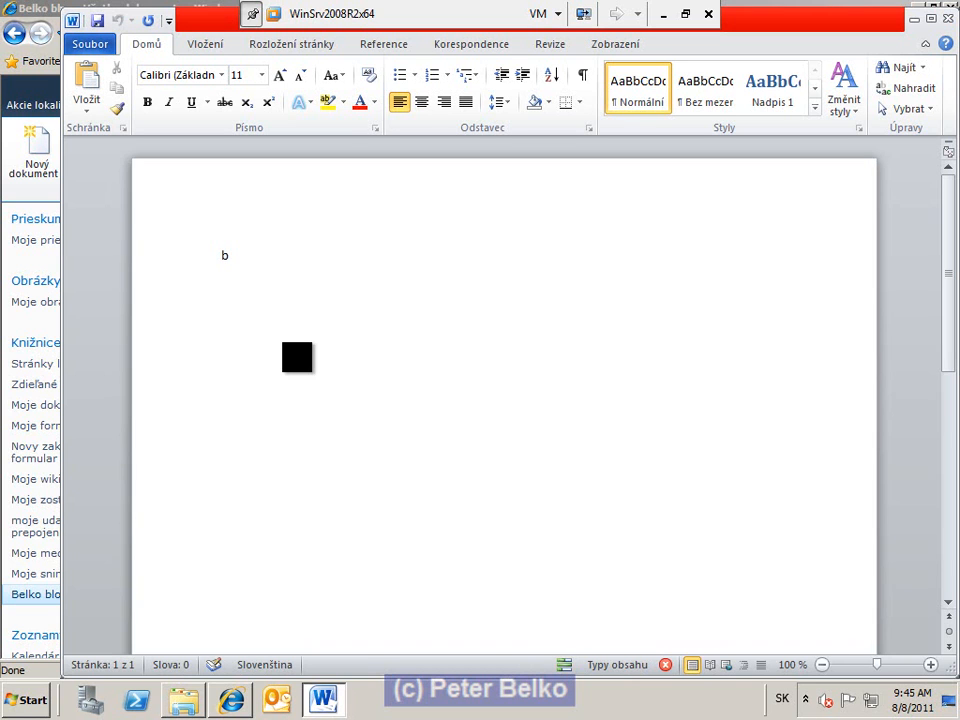
text(sme.sk)
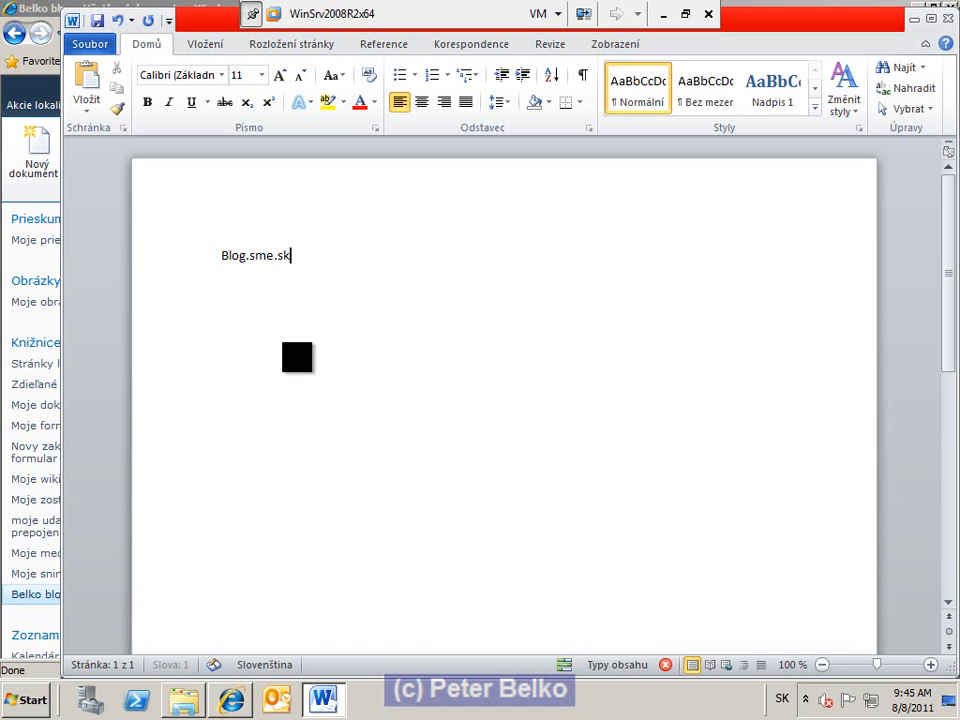
key(Return)
text(pb)
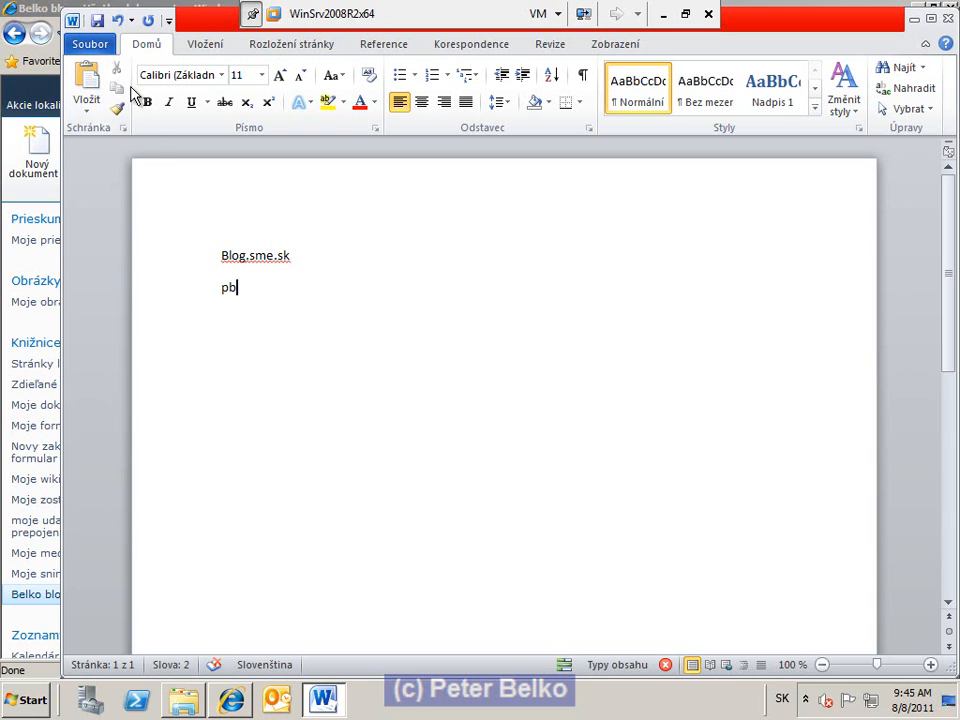
Save the document into the new blog library under the file name "Blog pokus"
click(98, 22)
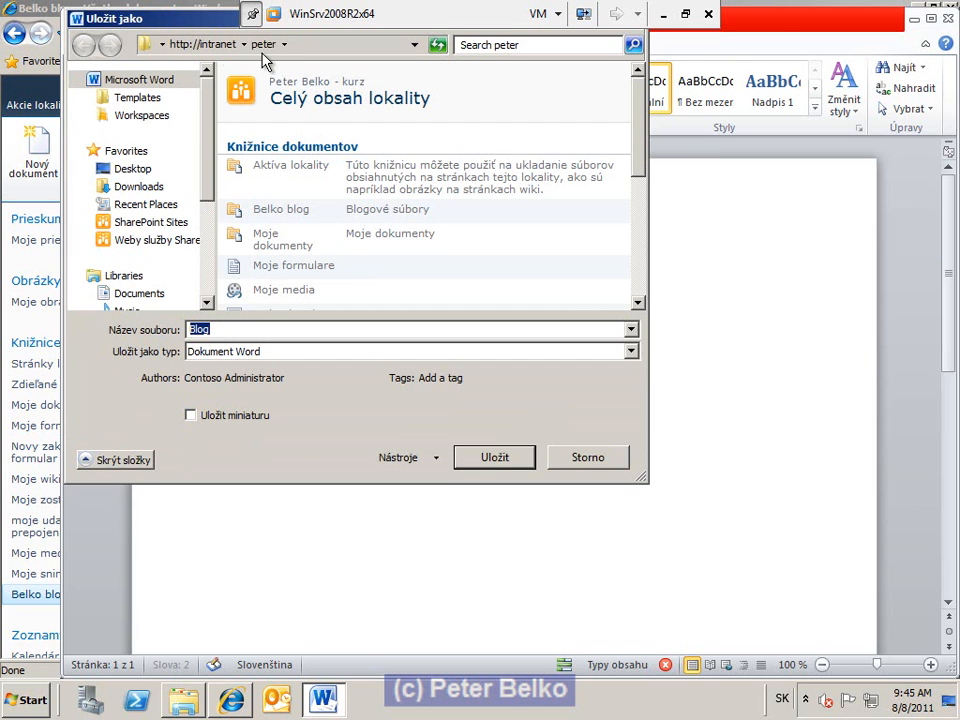
click(345, 46)
click(345, 46)
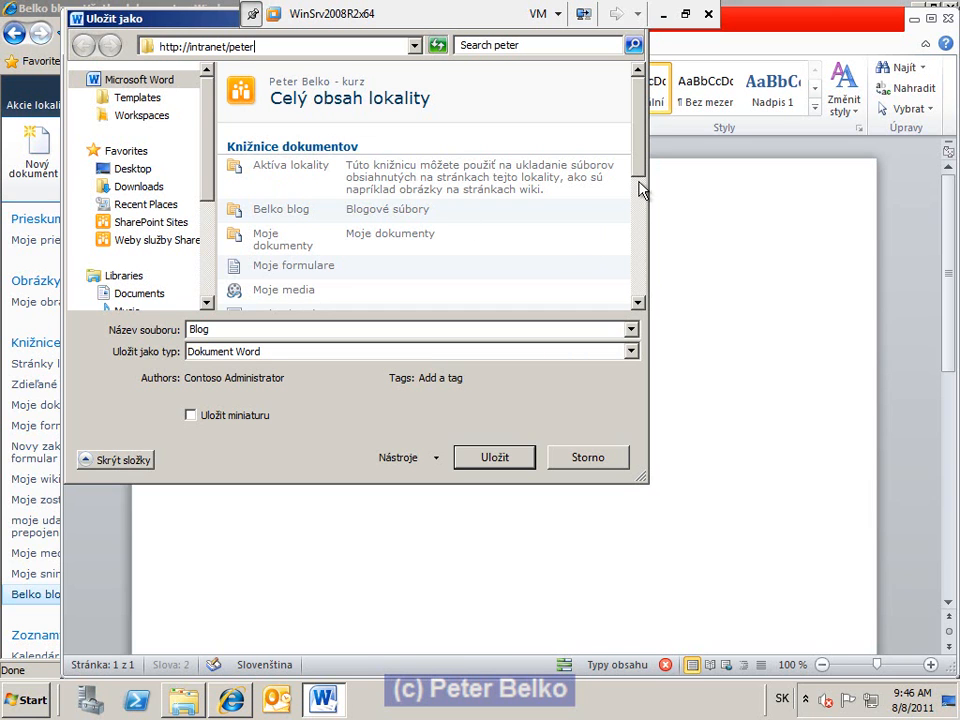
mouse_move(636, 162)
mouse_down()
mouse_move(632, 294)
mouse_move(632, 143)
mouse_up()
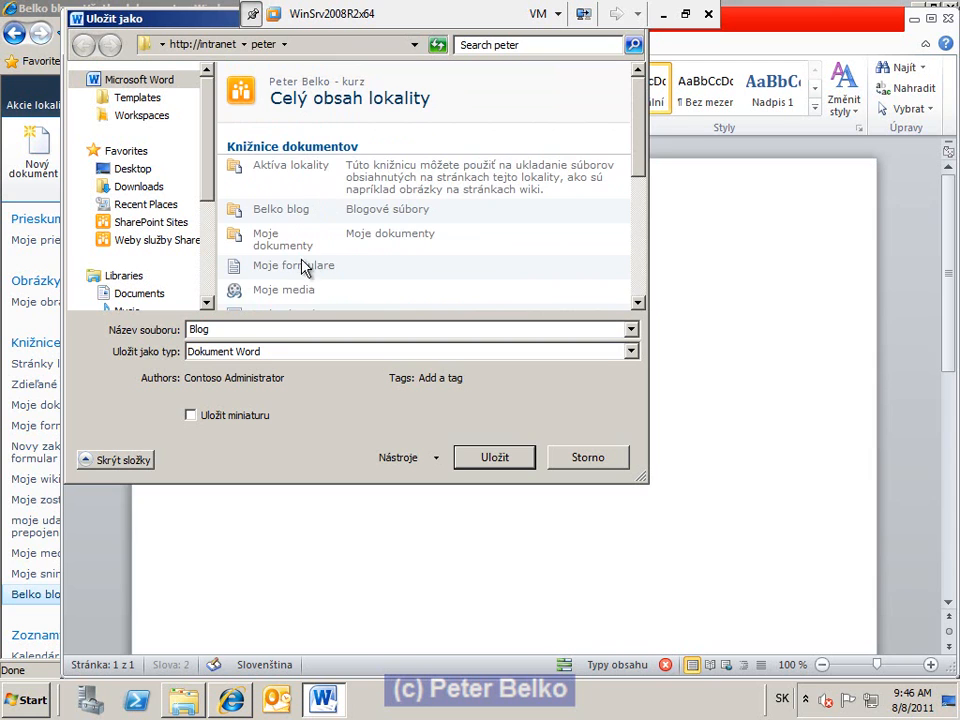
double_click(262, 209)
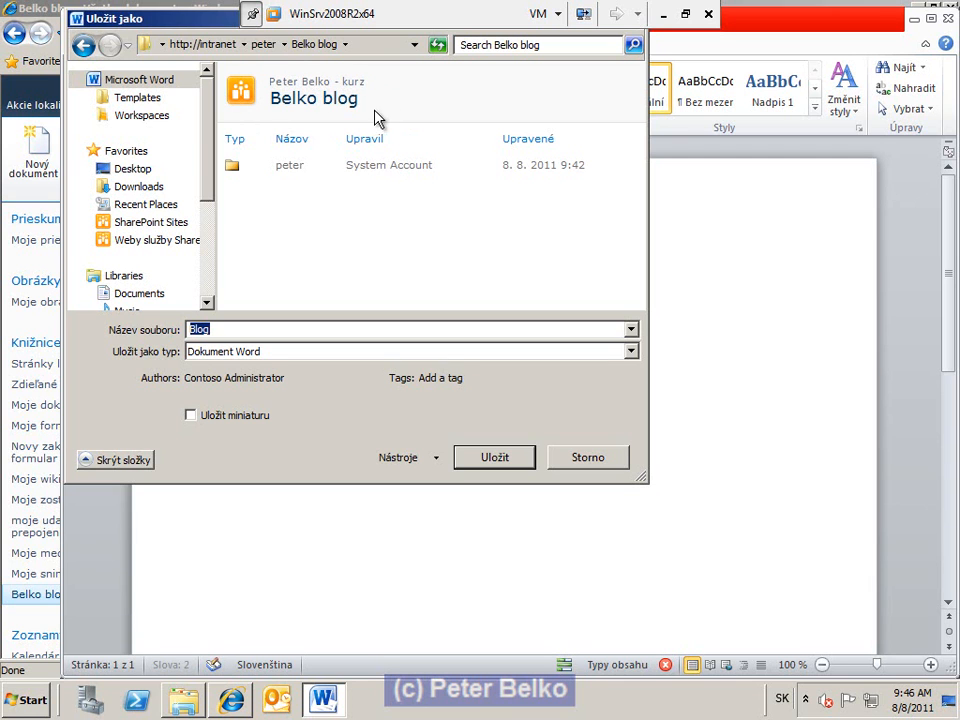
click(246, 328)
text(pokus)
click(497, 459)
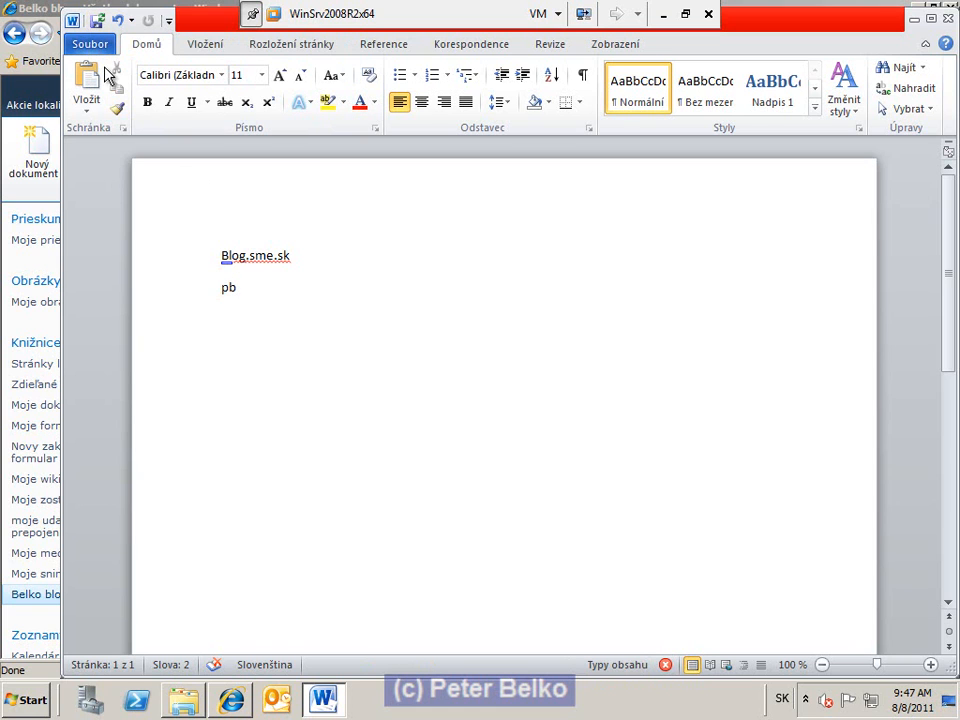
Close the document in Word and switch back to the blog library in Internet Explorer
click(97, 50)
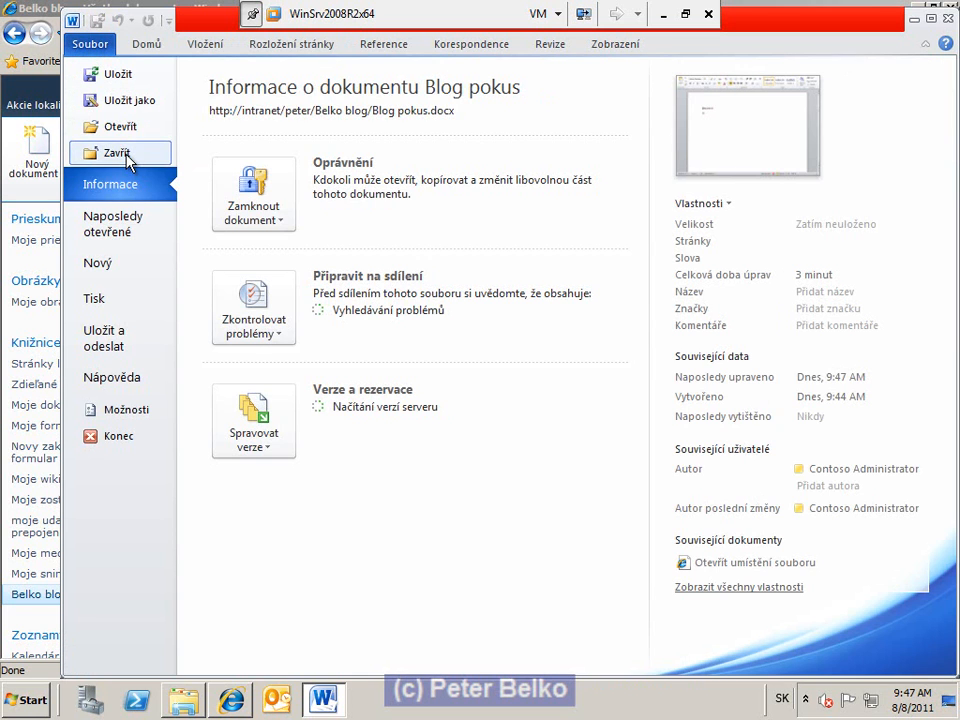
click(120, 155)
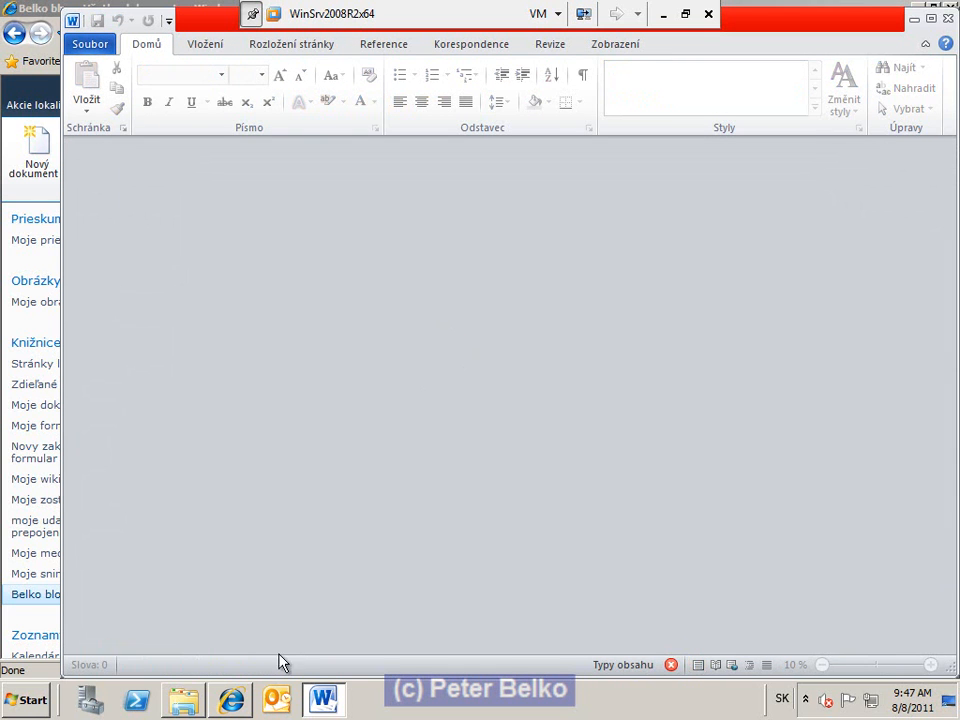
click(228, 703)
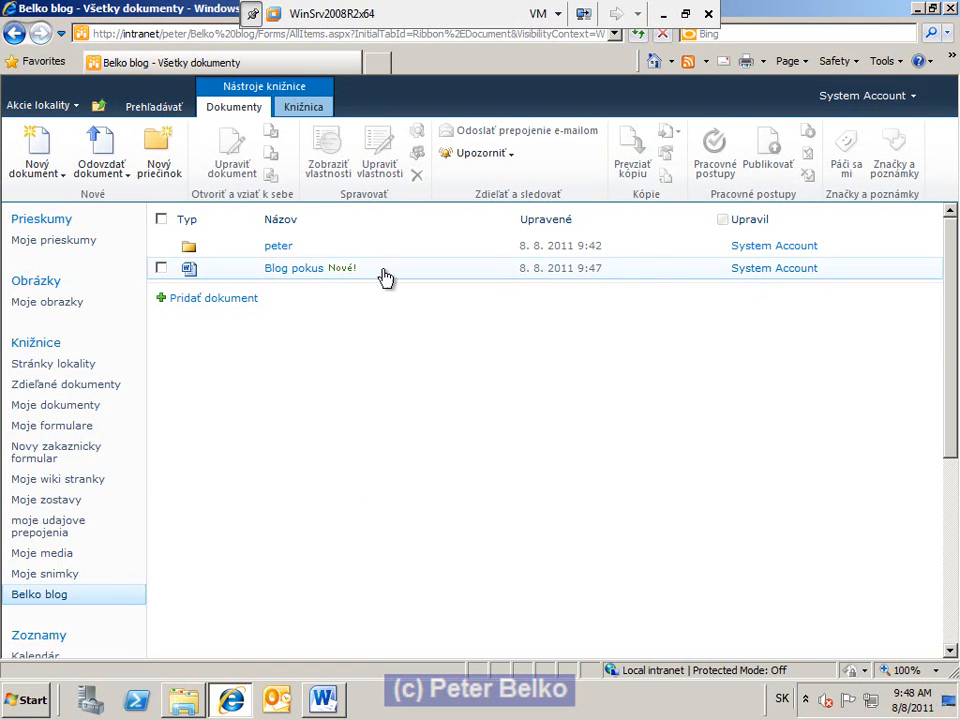
Select the Blog pokus document in the library and review the actions available for it
click(162, 270)
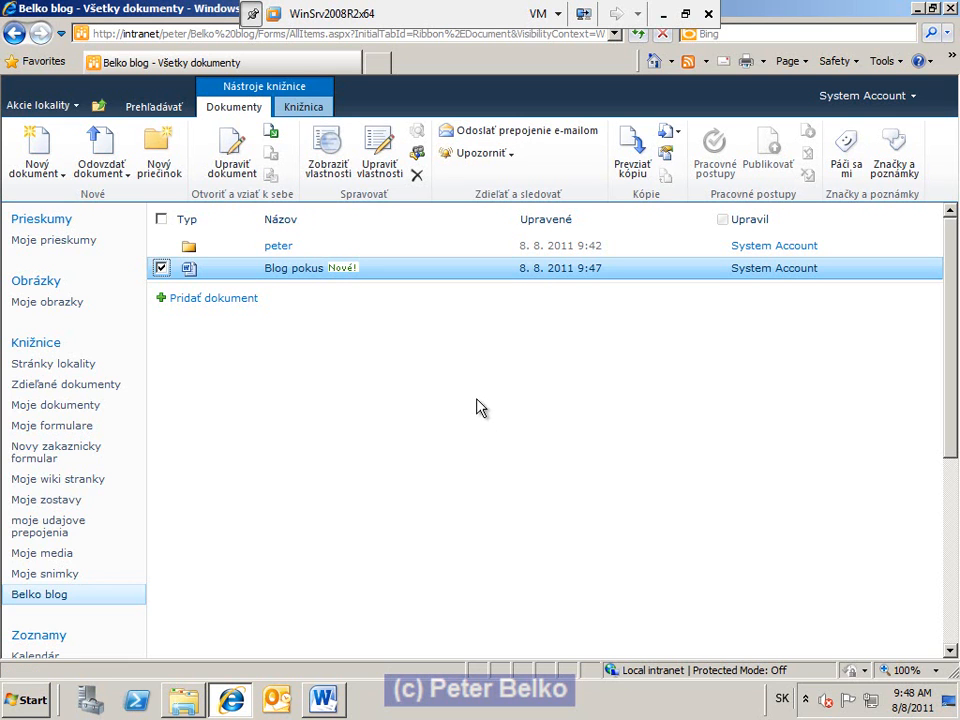
mouse_move(509, 277)
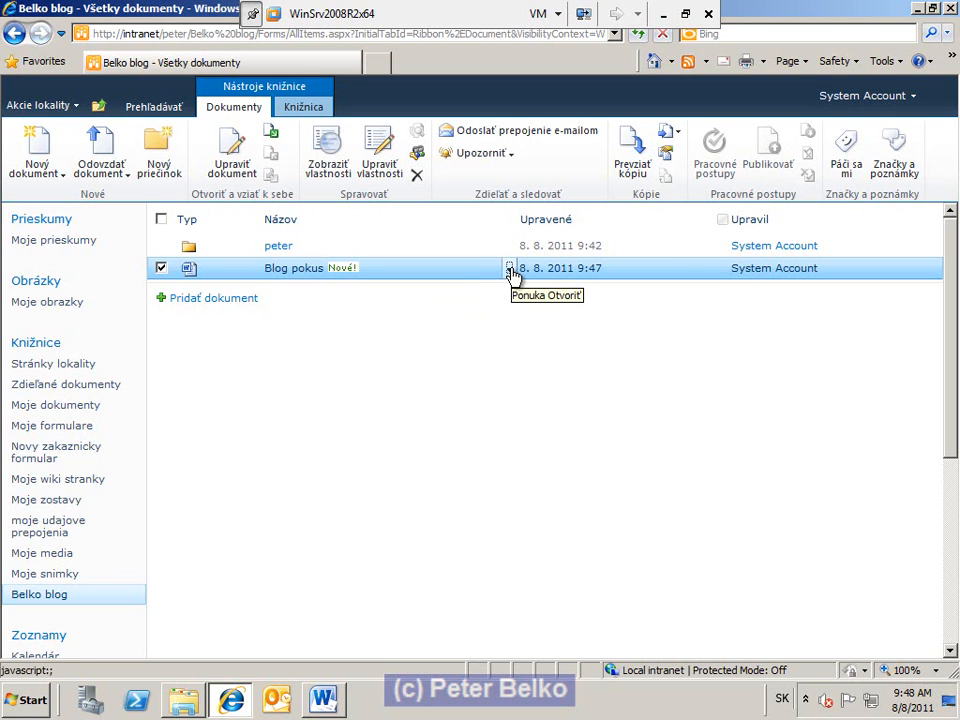
click(509, 272)
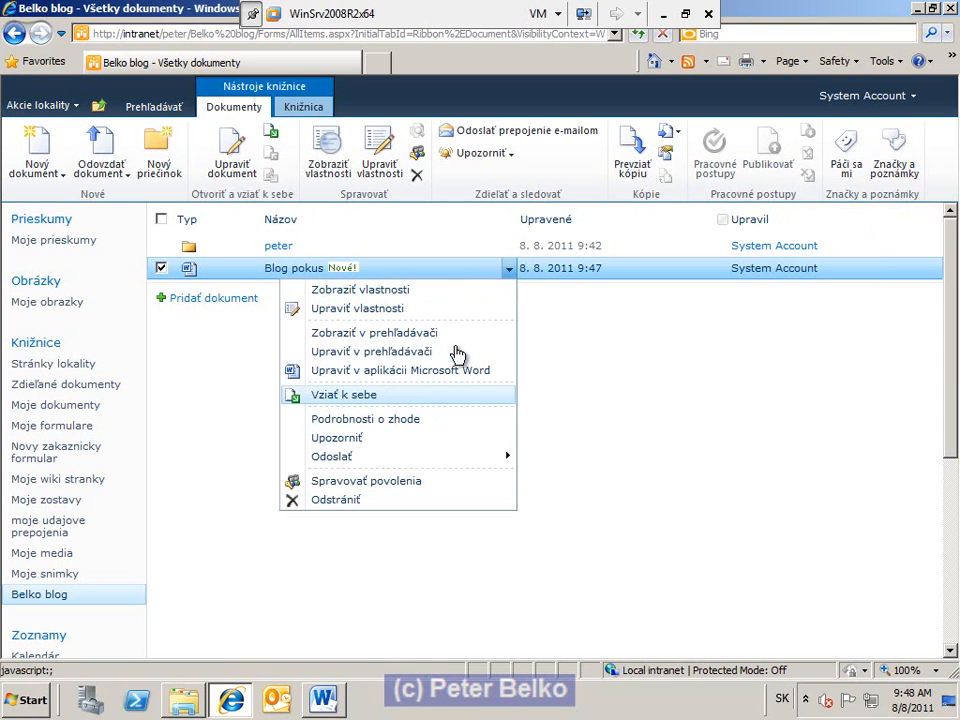
click(604, 326)
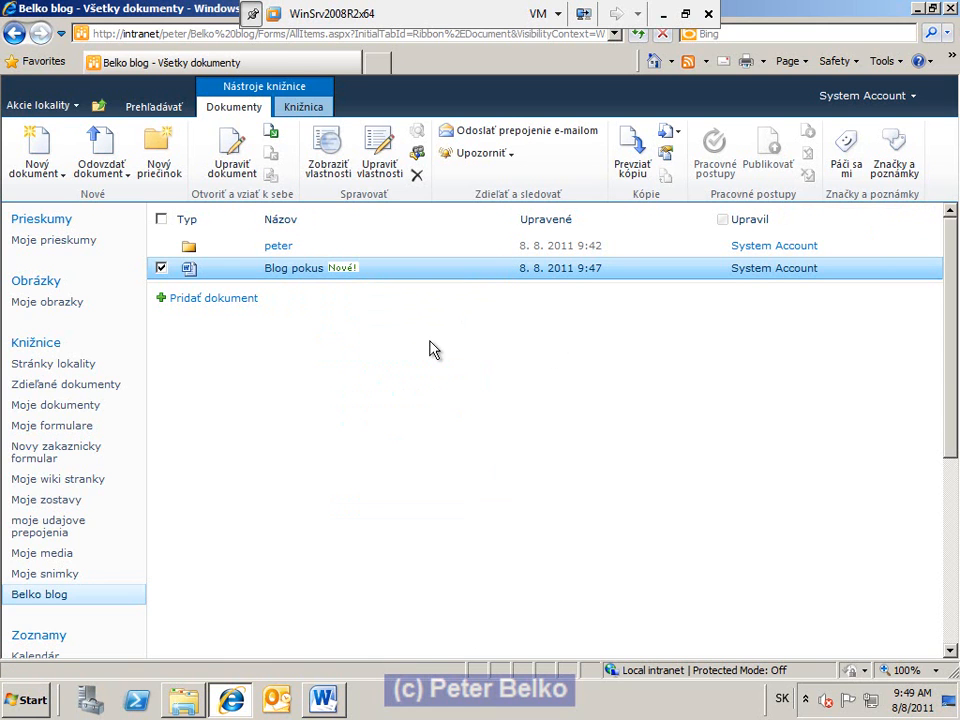